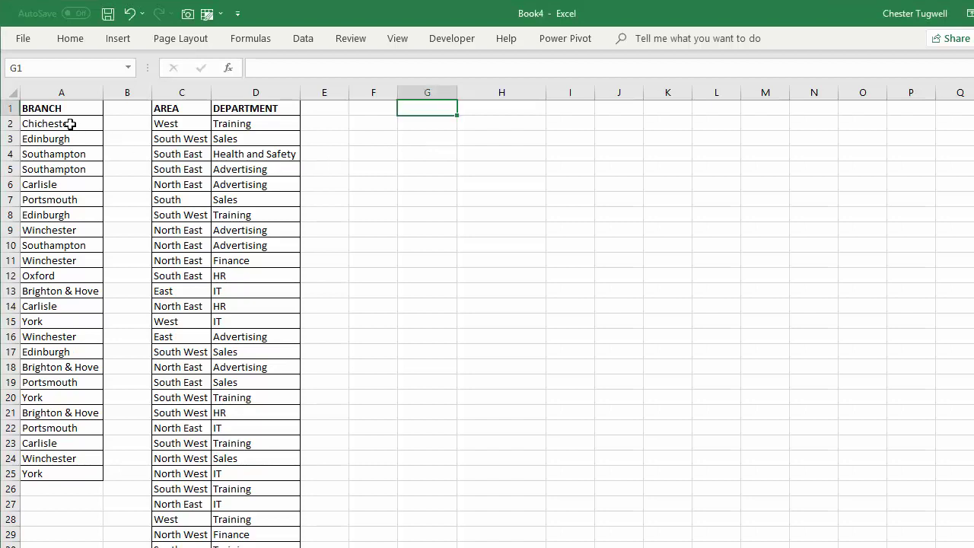
Step: Remove duplicate entries from the BRANCH column, leaving 9 unique cities with 15 duplicates removed
{"action": "left_click", "coordinate": [67, 169]}
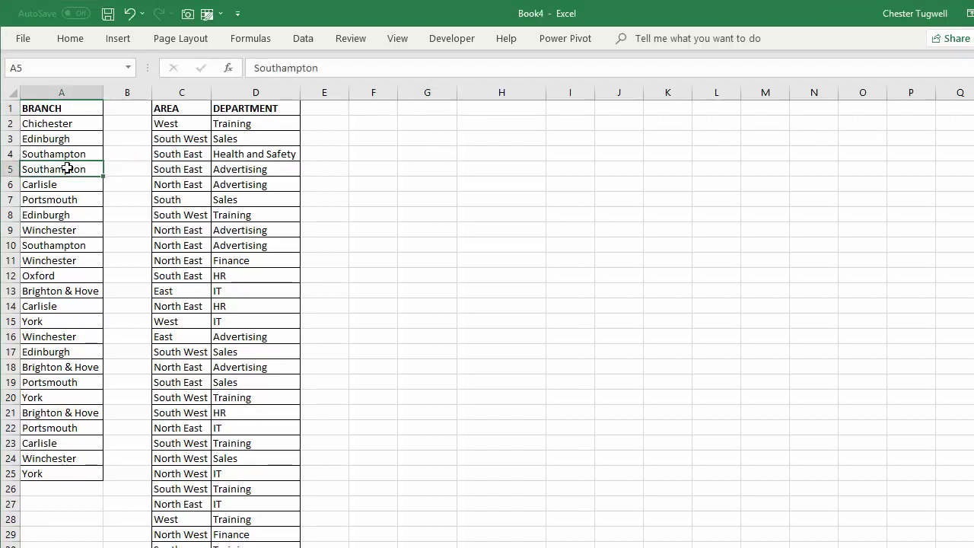
{"action": "left_click", "coordinate": [311, 40]}
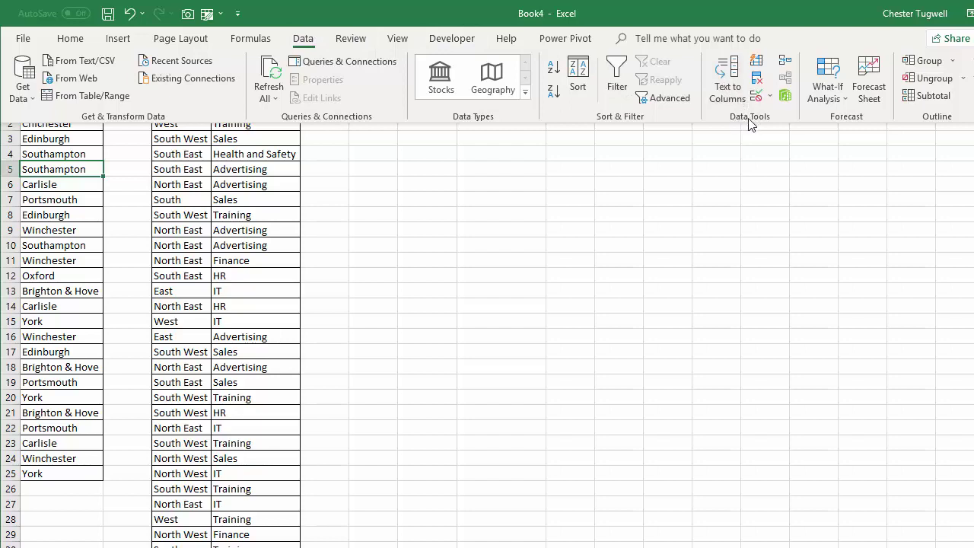
{"action": "left_click", "coordinate": [757, 80]}
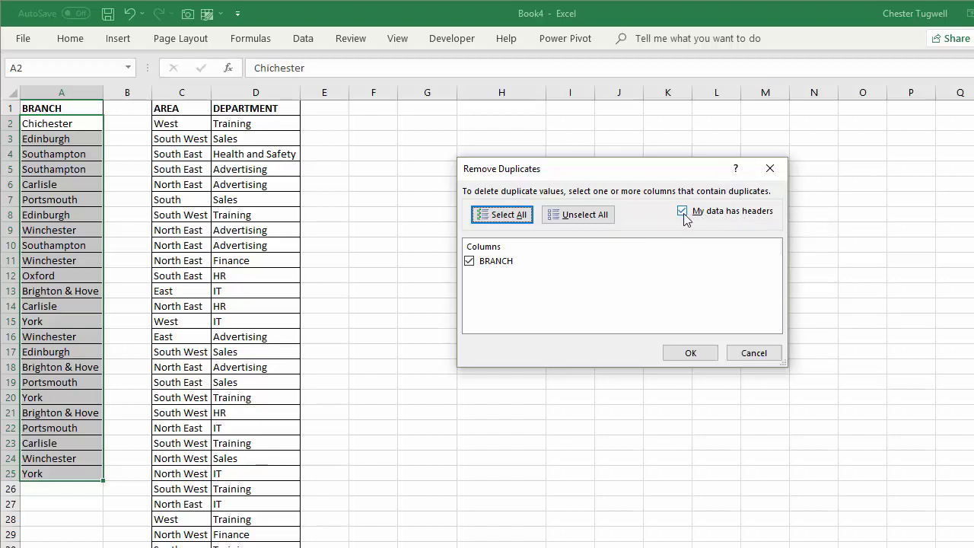
{"action": "left_click", "coordinate": [690, 352]}
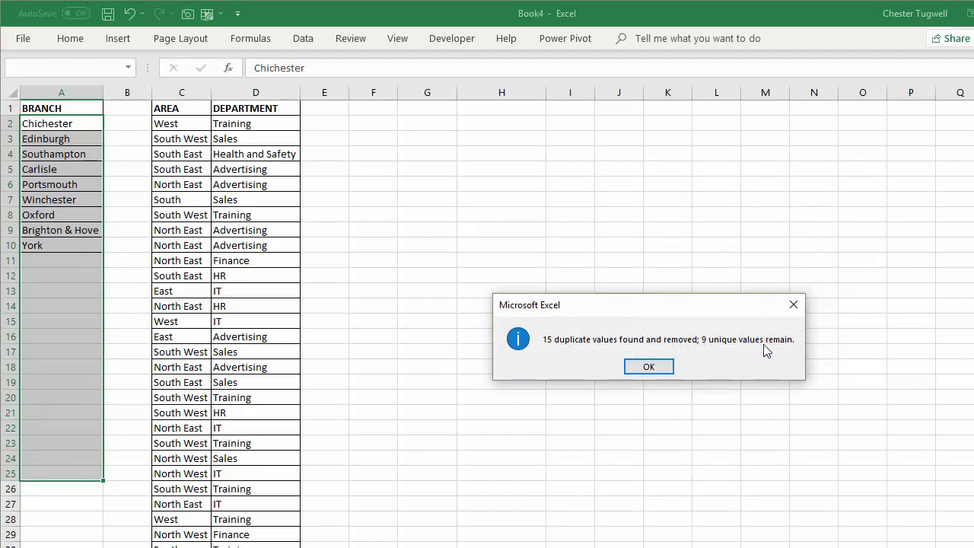
{"action": "left_click", "coordinate": [649, 367]}
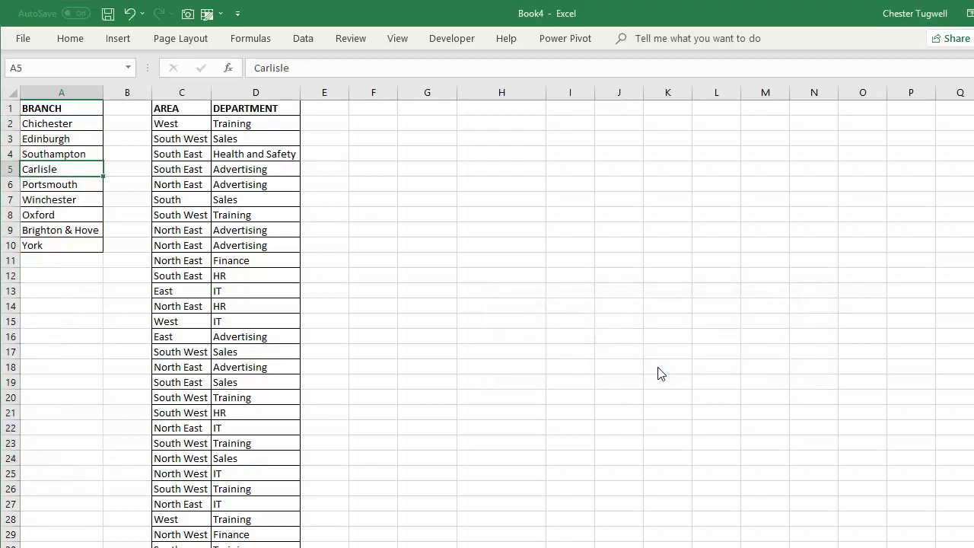
Step: Undo the duplicate removal to restore all 24 branch entries, then select G2
{"action": "key", "text": "ctrl+z"}
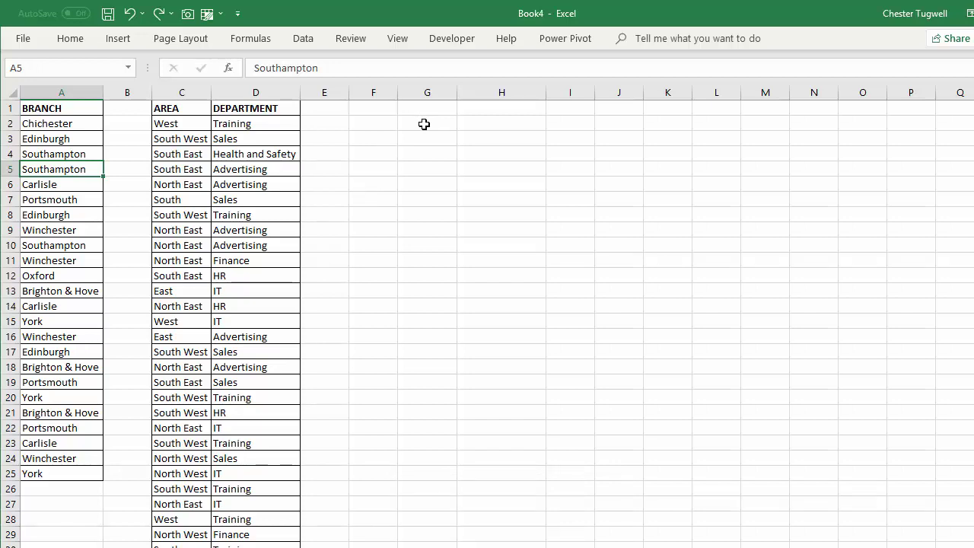
{"action": "left_click", "coordinate": [424, 125]}
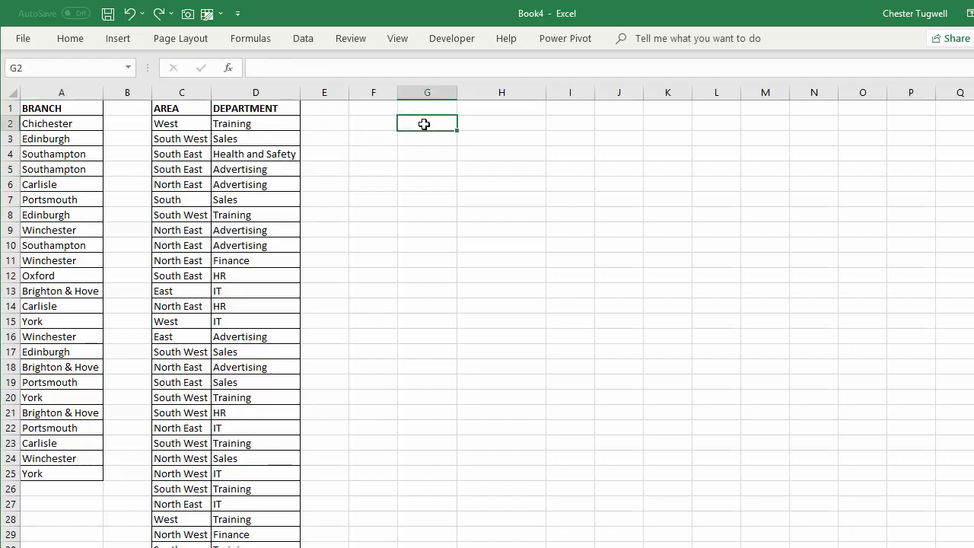
Step: View the account information in the File backstage, then return to the worksheet
{"action": "left_click", "coordinate": [23, 40]}
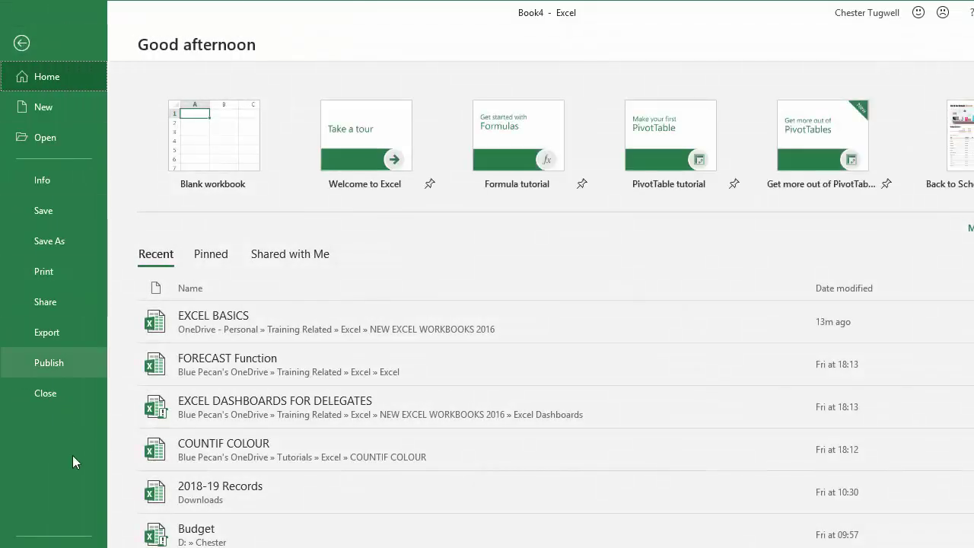
{"action": "left_click", "coordinate": [34, 545]}
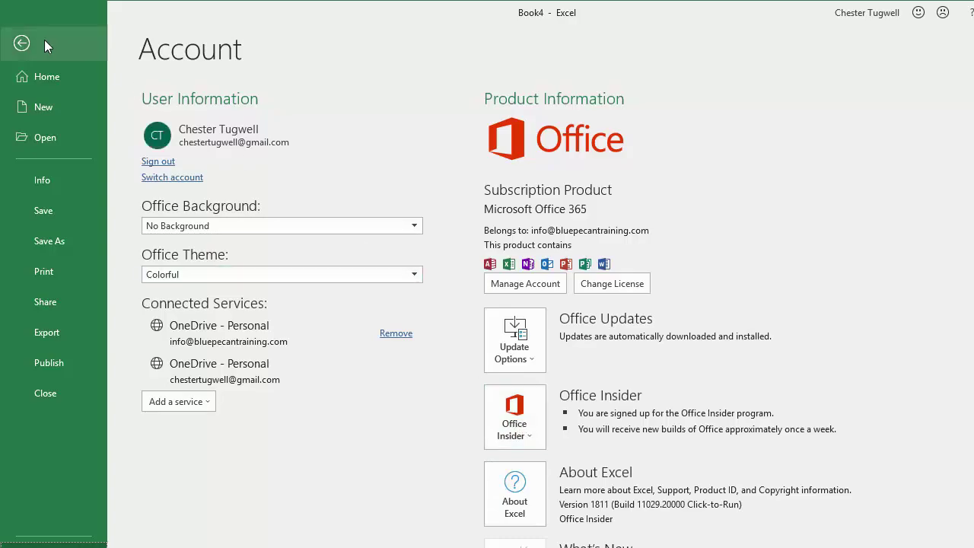
{"action": "left_click", "coordinate": [21, 43]}
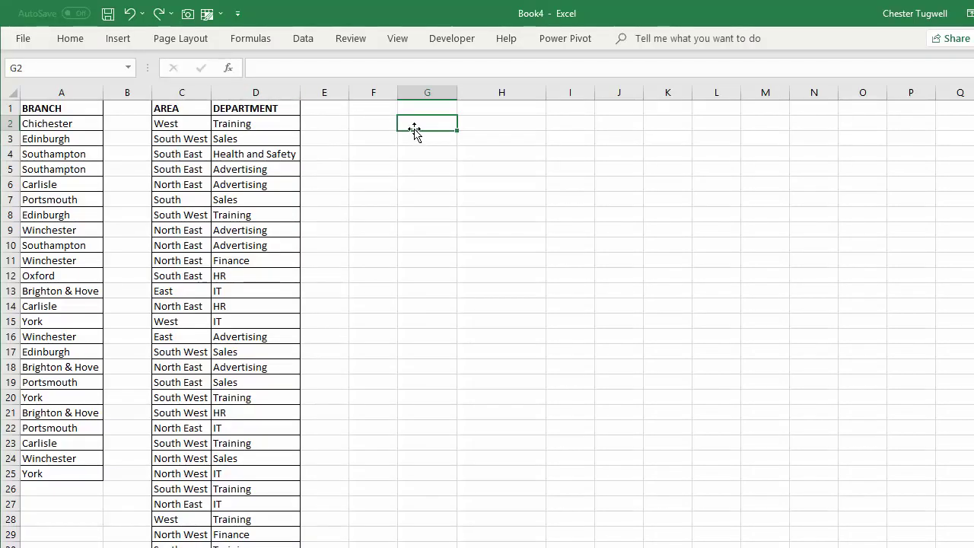
Step: Enter =UNIQUE(A2:A25,0,0) in G2 so the 9 distinct branches spill into G2:G10
{"action": "left_click", "coordinate": [419, 109]}
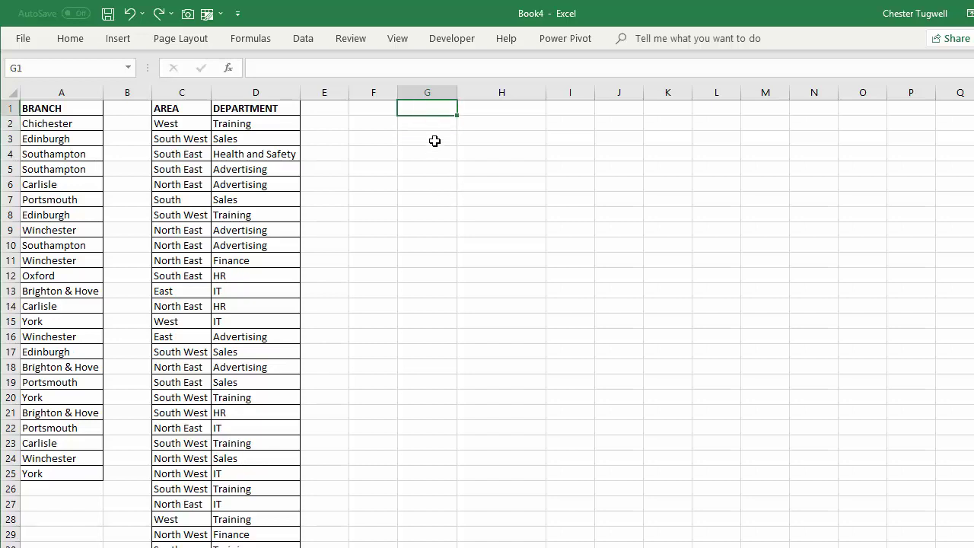
{"action": "left_click", "coordinate": [430, 128]}
{"action": "type", "text": "="}
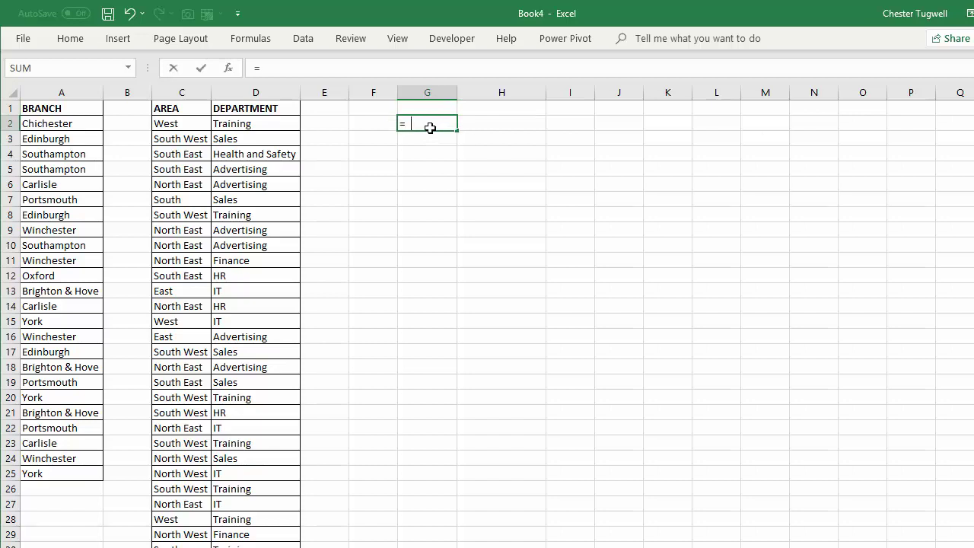
{"action": "type", "text": "unique"}
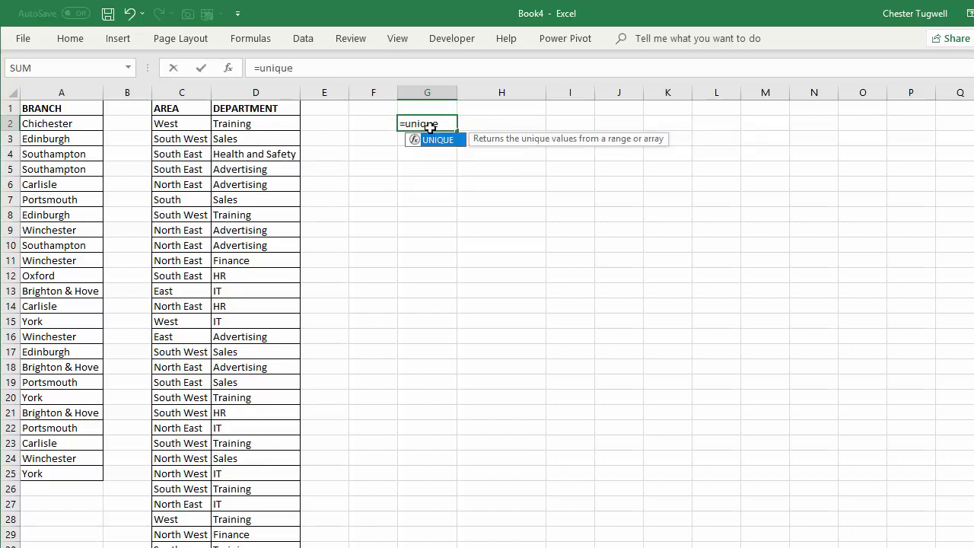
{"action": "type", "text": "("}
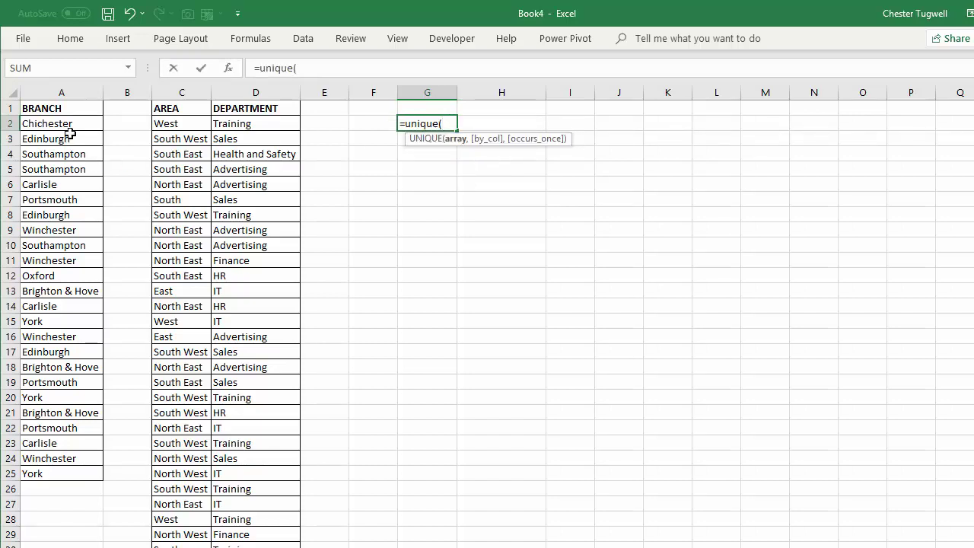
{"action": "left_click_drag", "start_coordinate": [74, 124], "coordinate": [70, 476]}
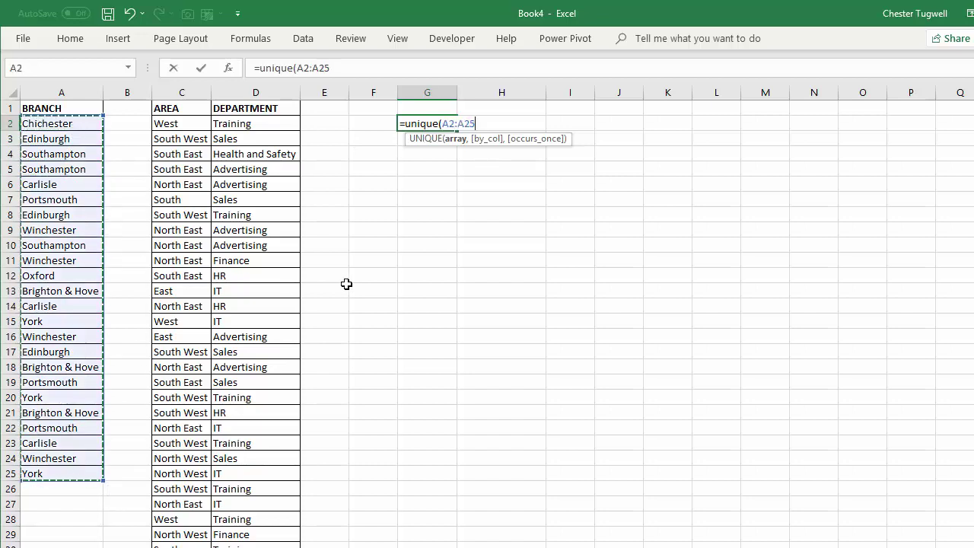
{"action": "type", "text": ","}
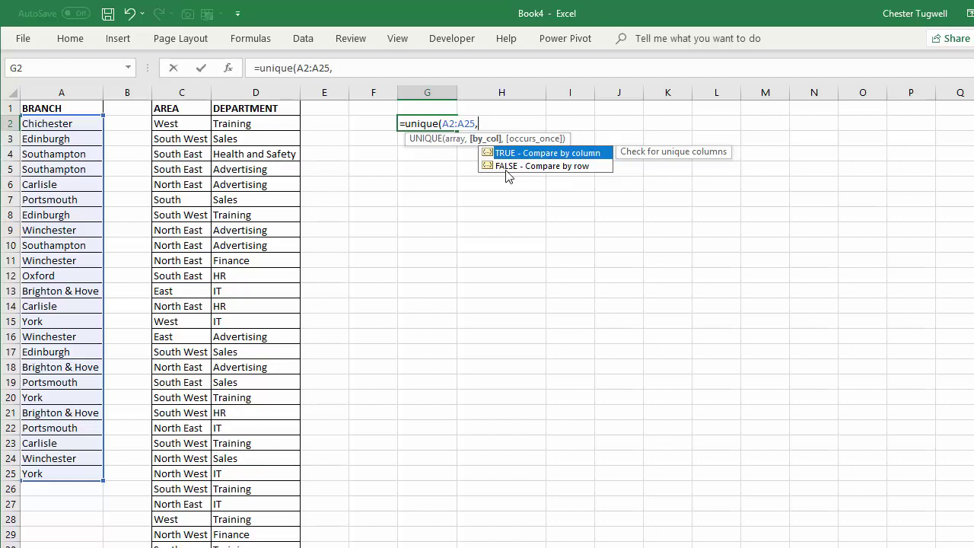
{"action": "type", "text": "0,"}
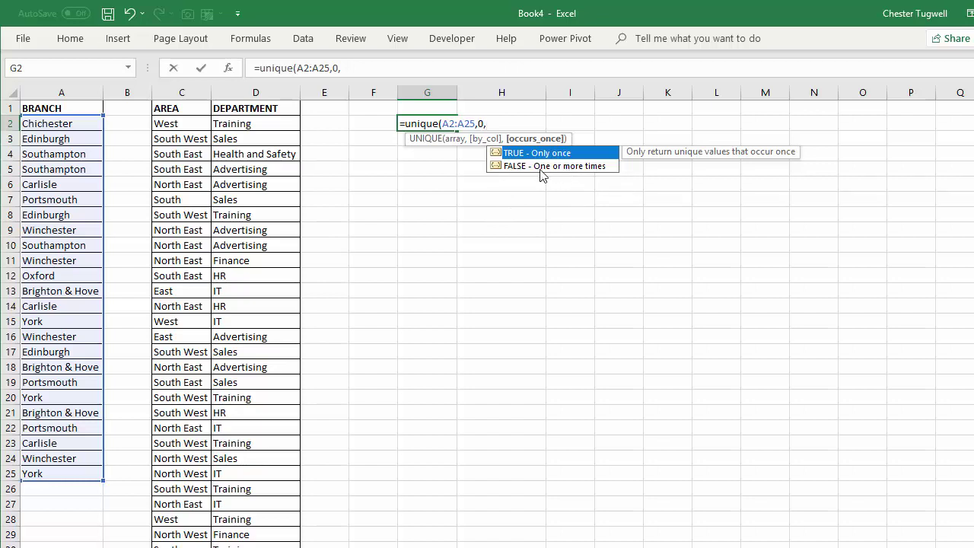
{"action": "type", "text": "0)"}
{"action": "key", "text": "Return"}
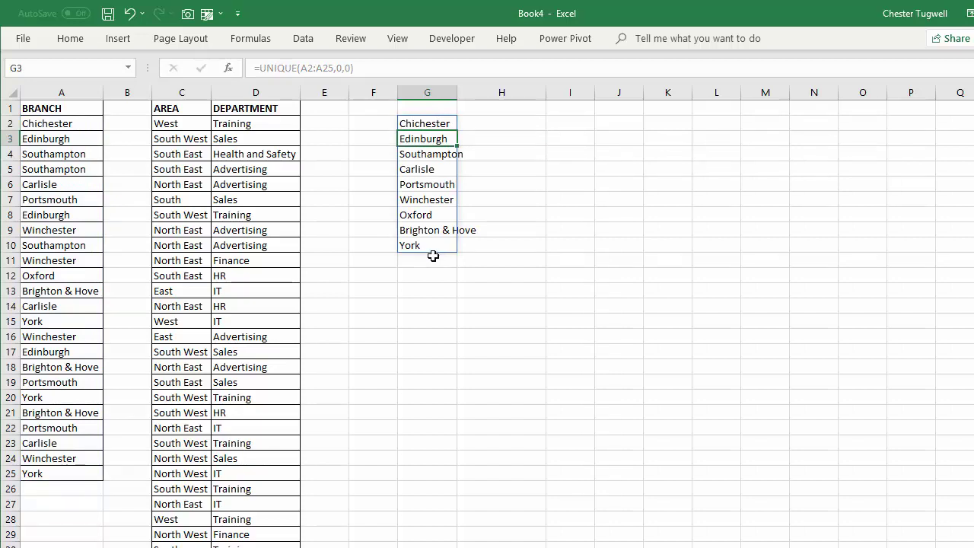
Step: Format the range $A$1:$A$25 as an Excel table, keeping BRANCH as the header row
{"action": "left_click", "coordinate": [61, 184]}
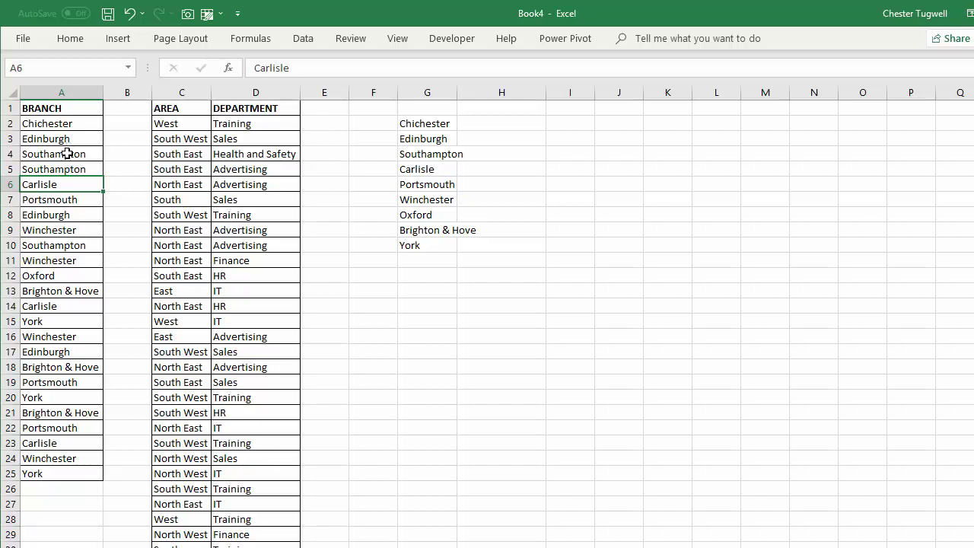
{"action": "left_click", "coordinate": [58, 215]}
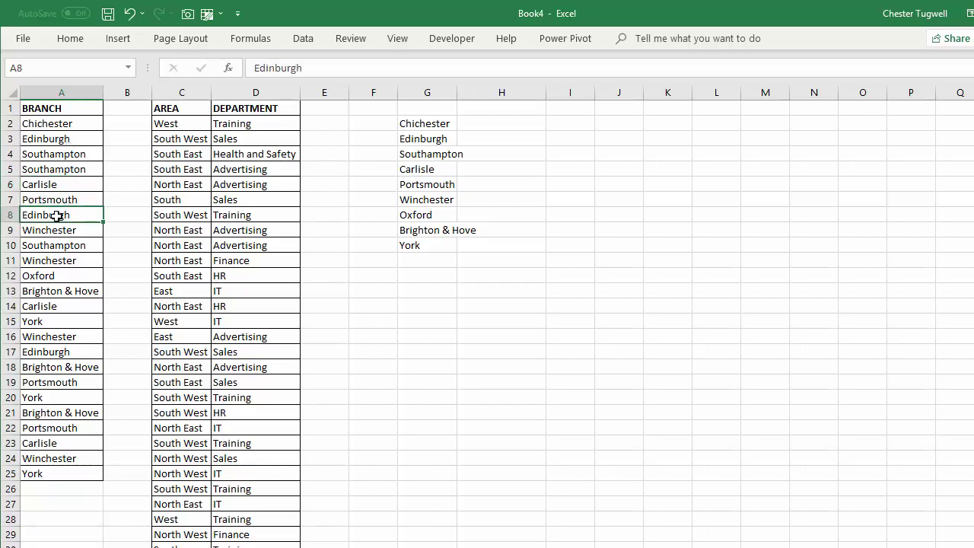
{"action": "left_click", "coordinate": [119, 40]}
{"action": "left_click", "coordinate": [133, 76]}
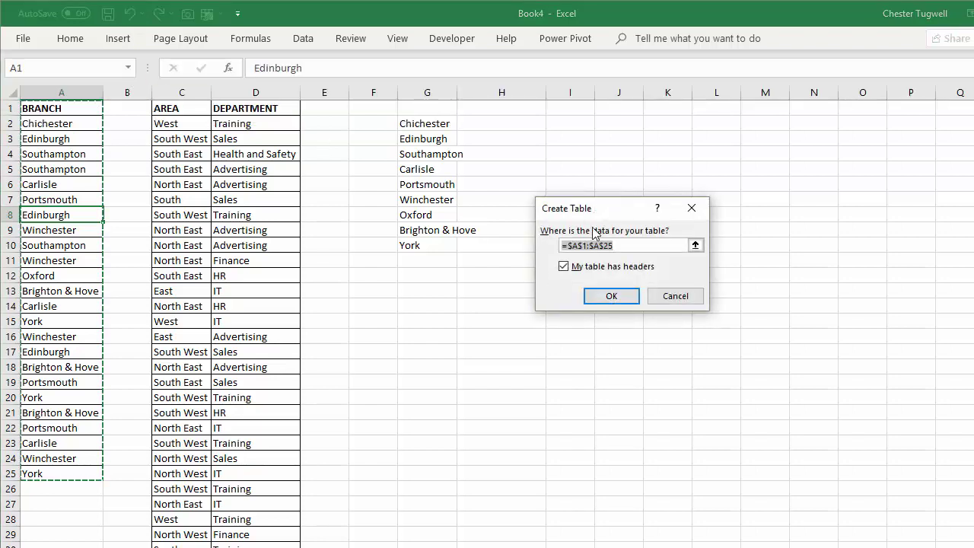
{"action": "left_click", "coordinate": [597, 296]}
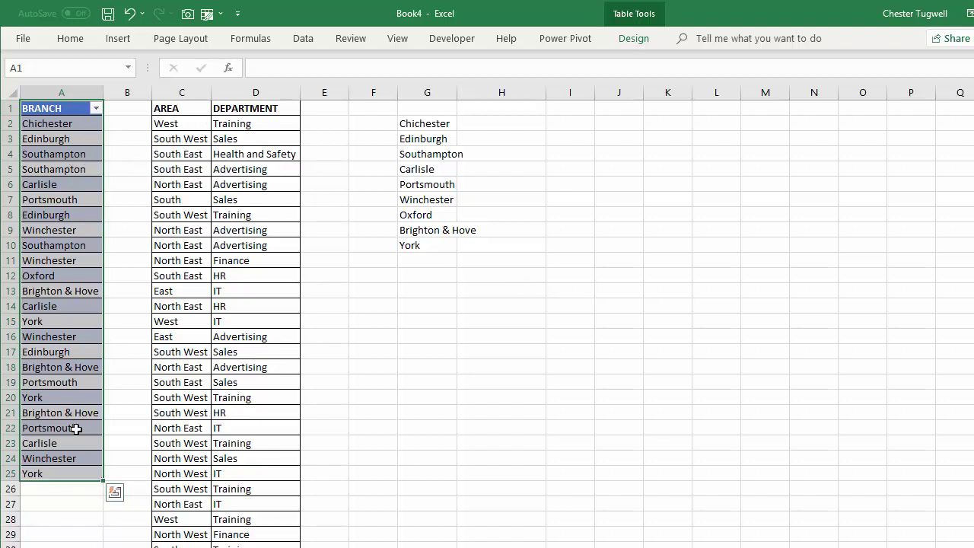
Step: Add Manchester in A26 so the G2 formula covers A2:A26 and lists 10 branches
{"action": "left_click", "coordinate": [58, 490]}
{"action": "type", "text": "Ma"}
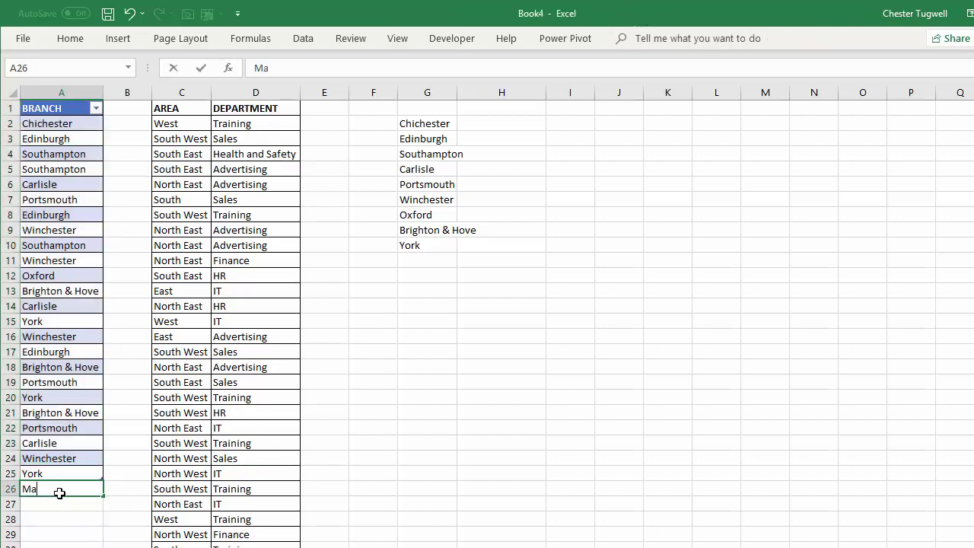
{"action": "type", "text": "nchester"}
{"action": "key", "text": "Return"}
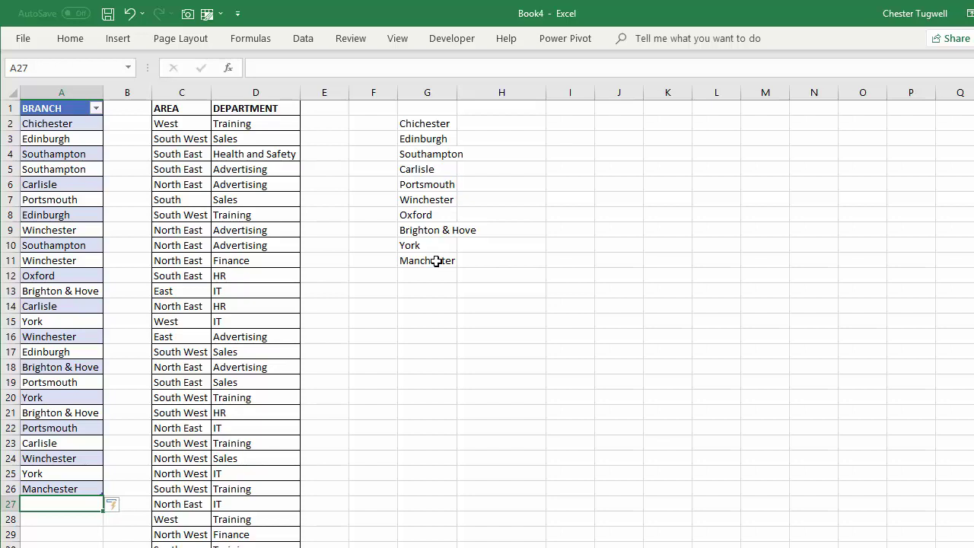
{"action": "left_click", "coordinate": [420, 124]}
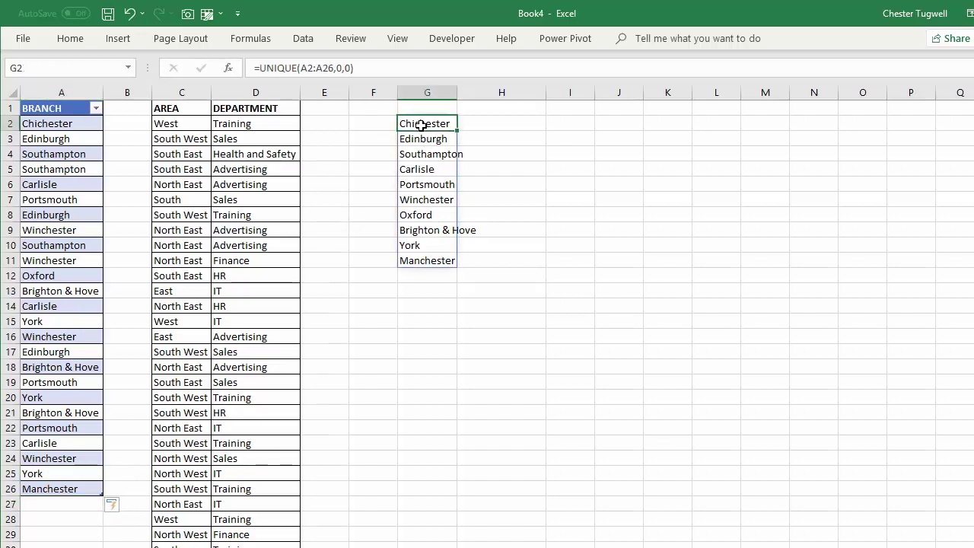
Step: Change the G2 formula to =SORT(UNIQUE(A2:A26,0,0)), listing branches Brighton & Hove to York
{"action": "left_click", "coordinate": [260, 67]}
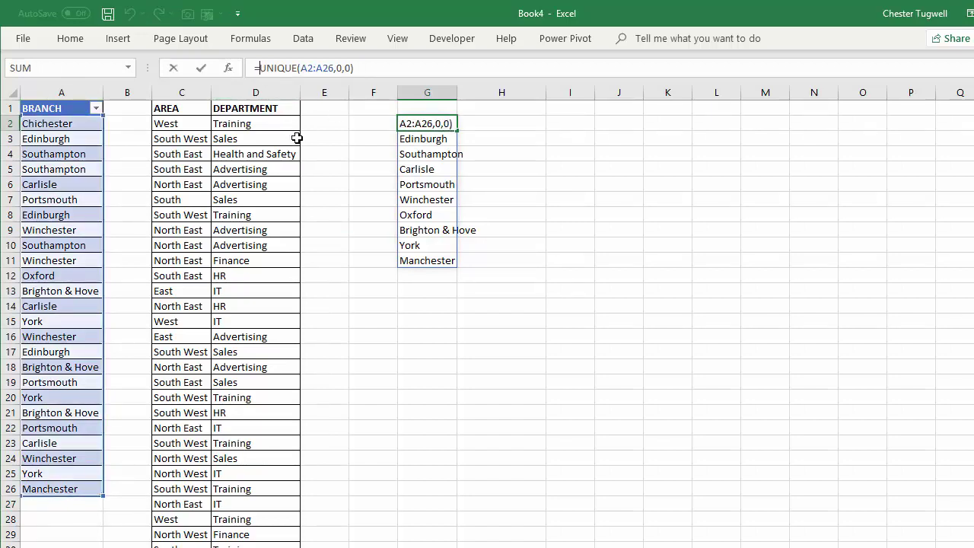
{"action": "type", "text": "sort"}
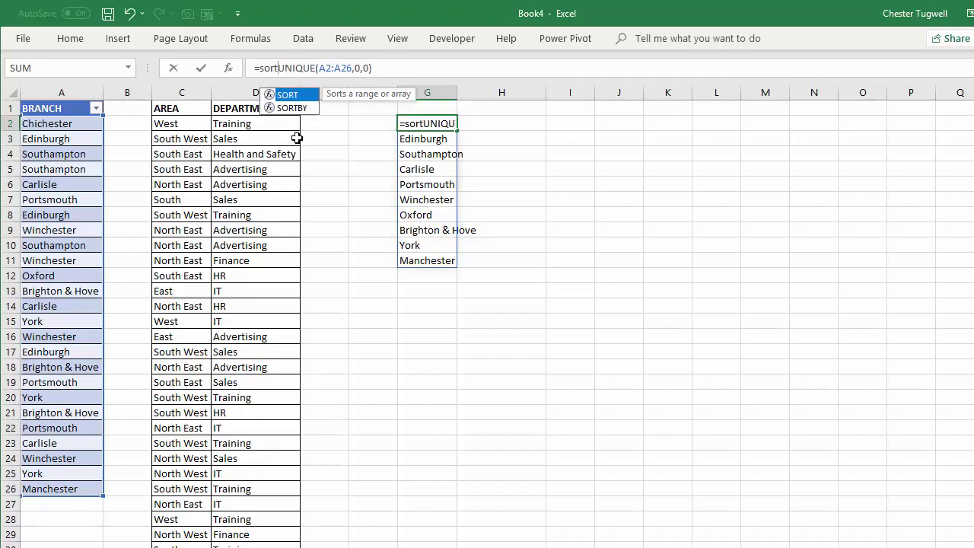
{"action": "type", "text": "("}
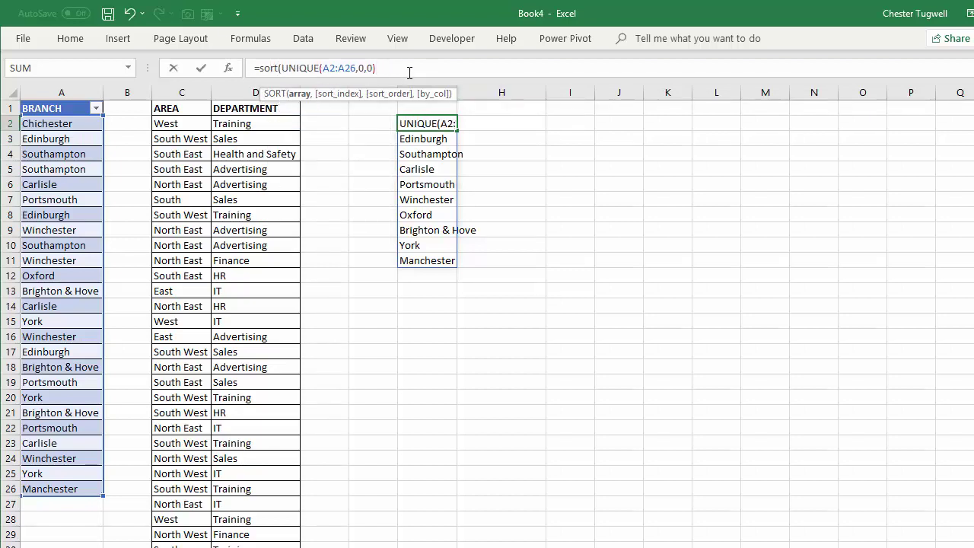
{"action": "type", "text": ")"}
{"action": "key", "text": "Return"}
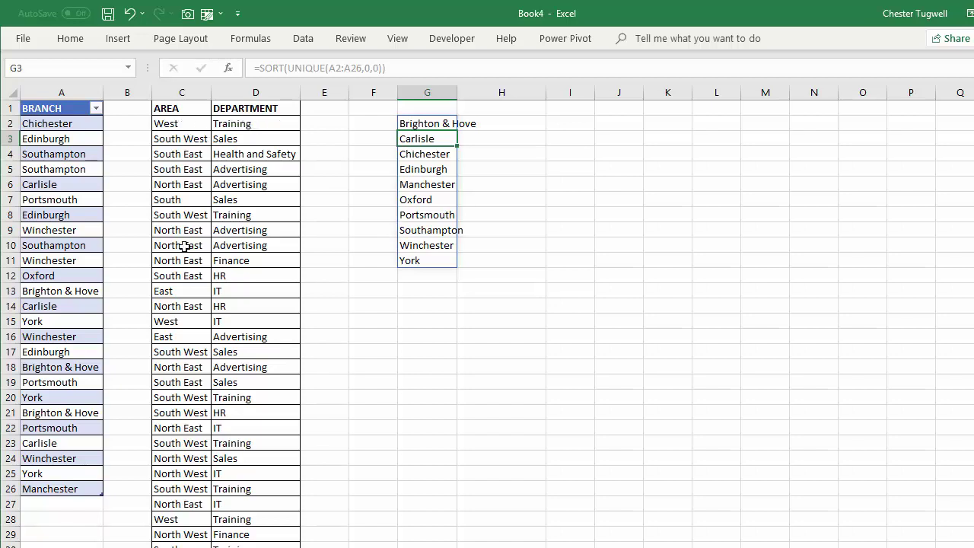
{"action": "left_click", "coordinate": [185, 123]}
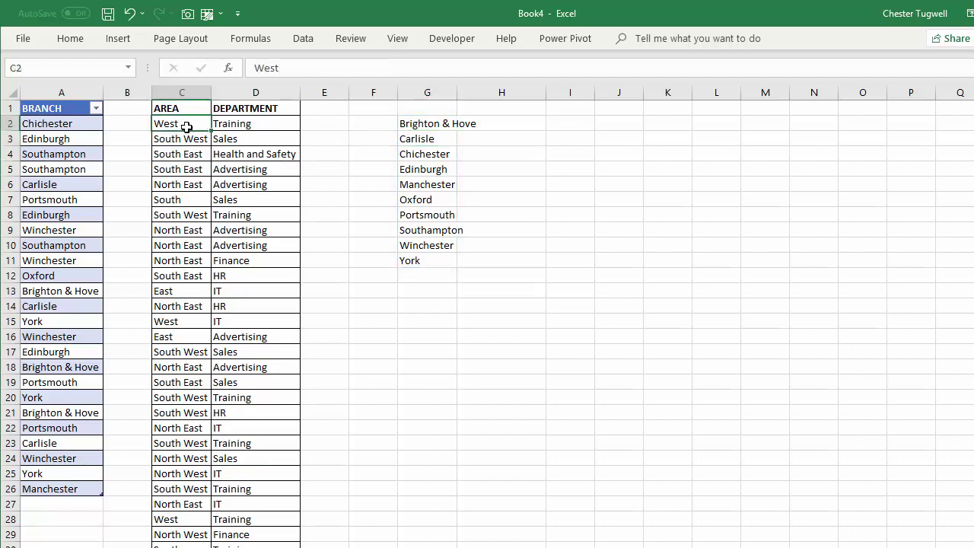
{"action": "left_click", "coordinate": [207, 229]}
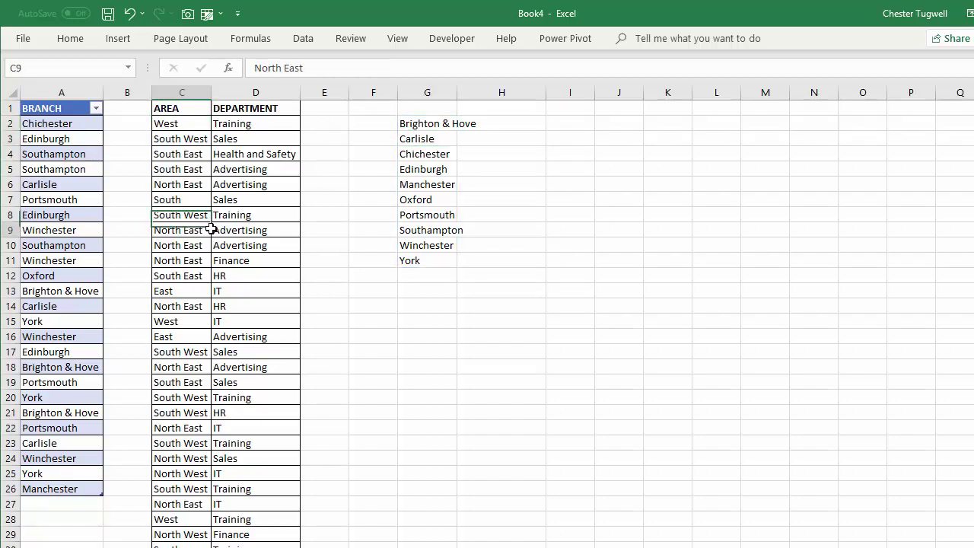
{"action": "left_click", "coordinate": [305, 43]}
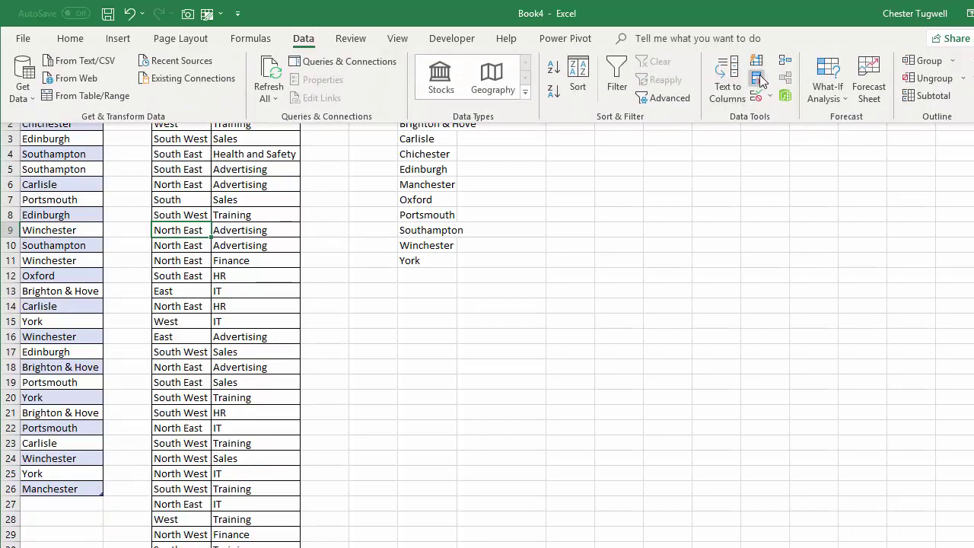
{"action": "left_click", "coordinate": [757, 79]}
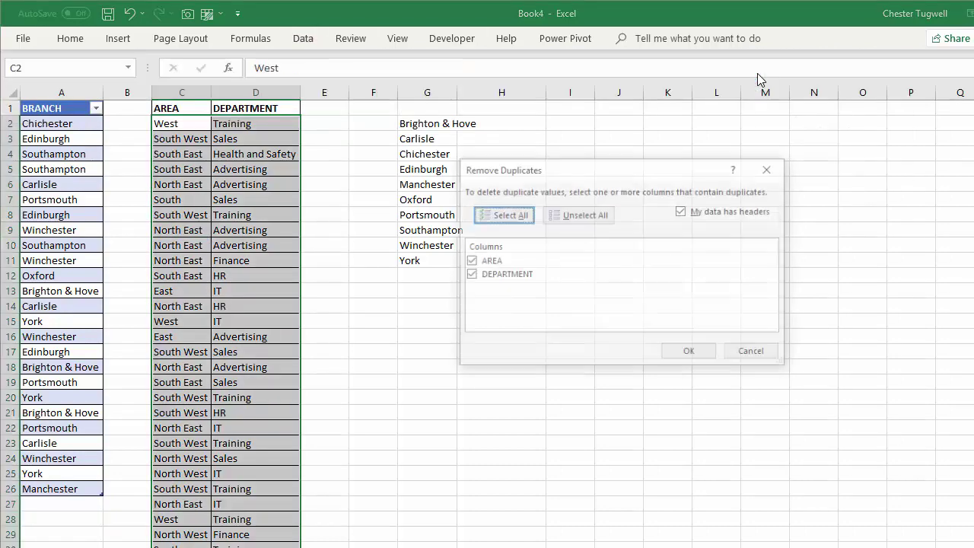
{"action": "left_click_drag", "start_coordinate": [613, 162], "coordinate": [590, 153]}
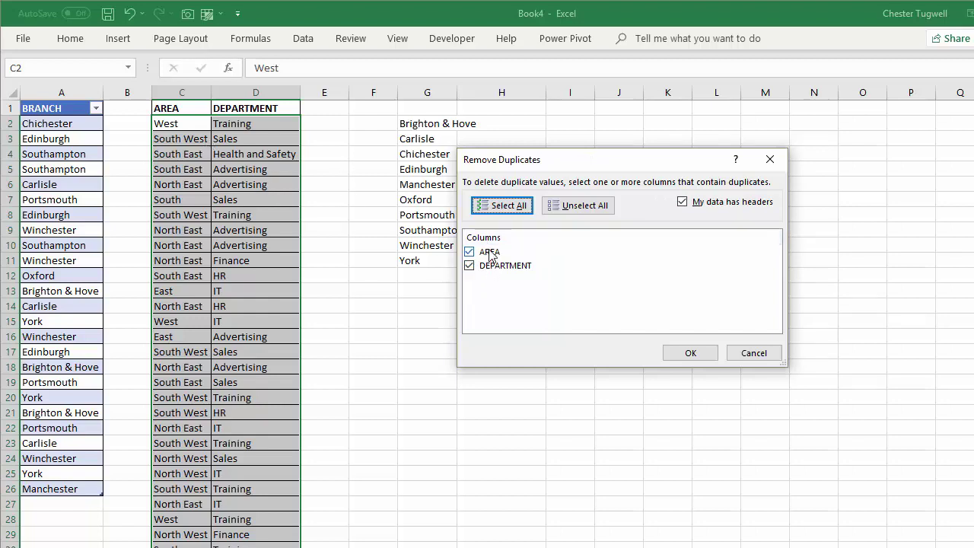
{"action": "left_click", "coordinate": [689, 353]}
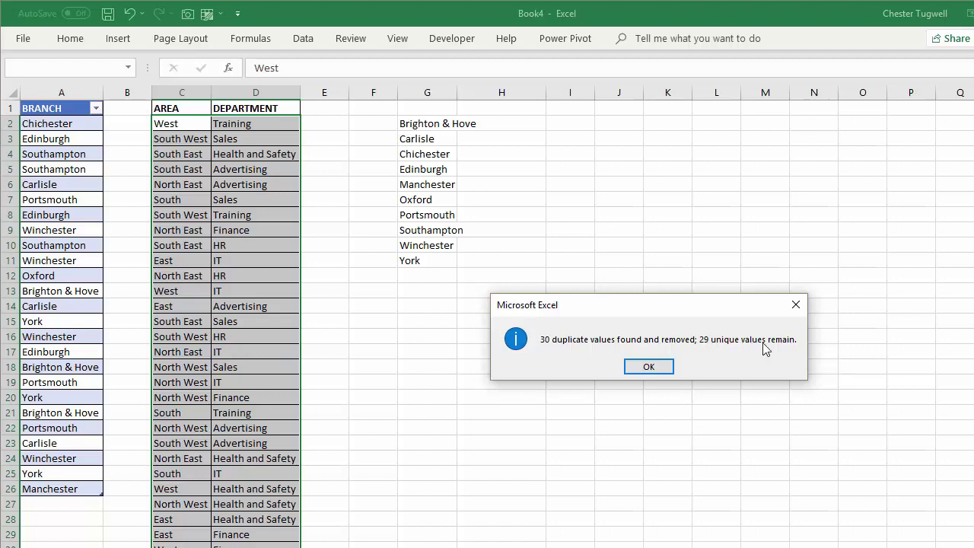
{"action": "left_click", "coordinate": [652, 366]}
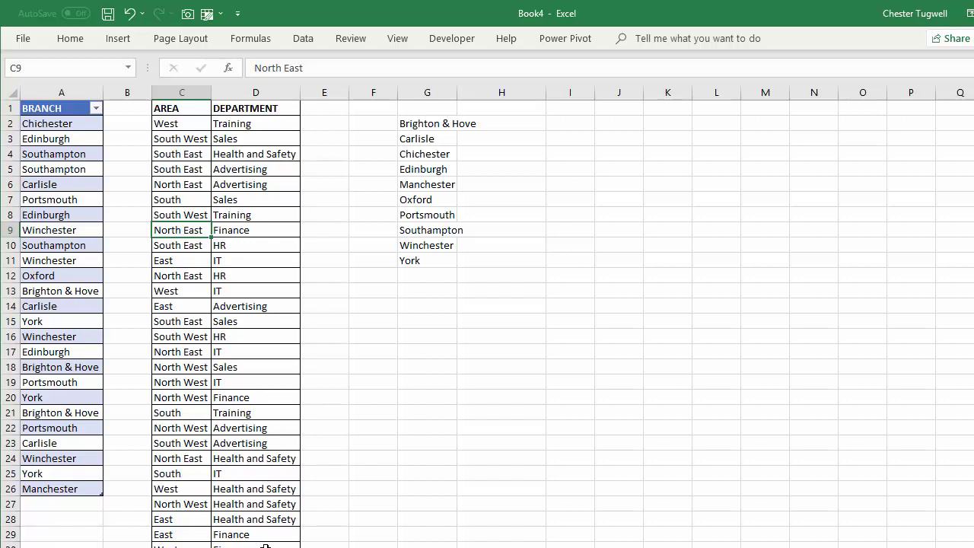
{"action": "key", "text": "ctrl+z"}
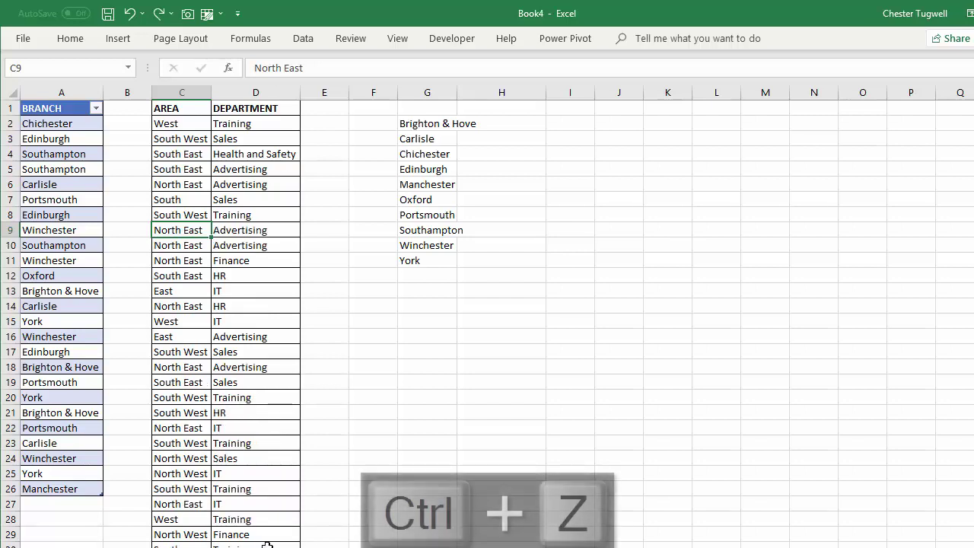
Step: Enter =UNIQUE(C2:D60,0,0) in I2 to spill distinct AREA/DEPARTMENT pairs across columns I and J
{"action": "left_click", "coordinate": [585, 126]}
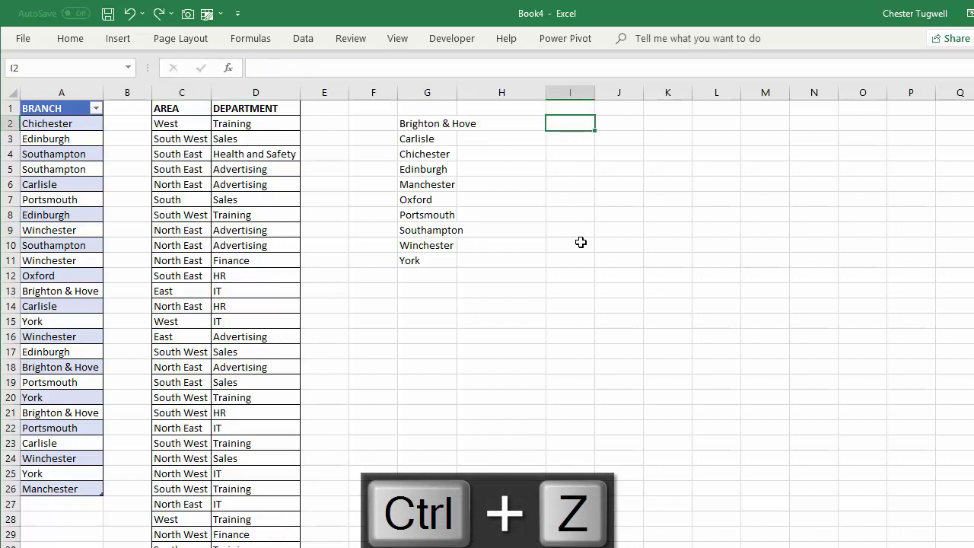
{"action": "type", "text": "=un"}
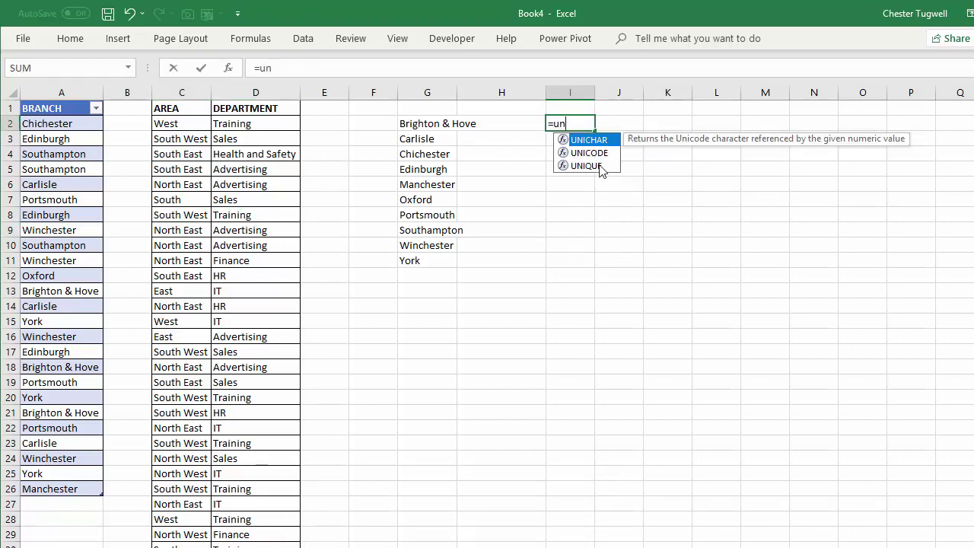
{"action": "double_click", "coordinate": [599, 165]}
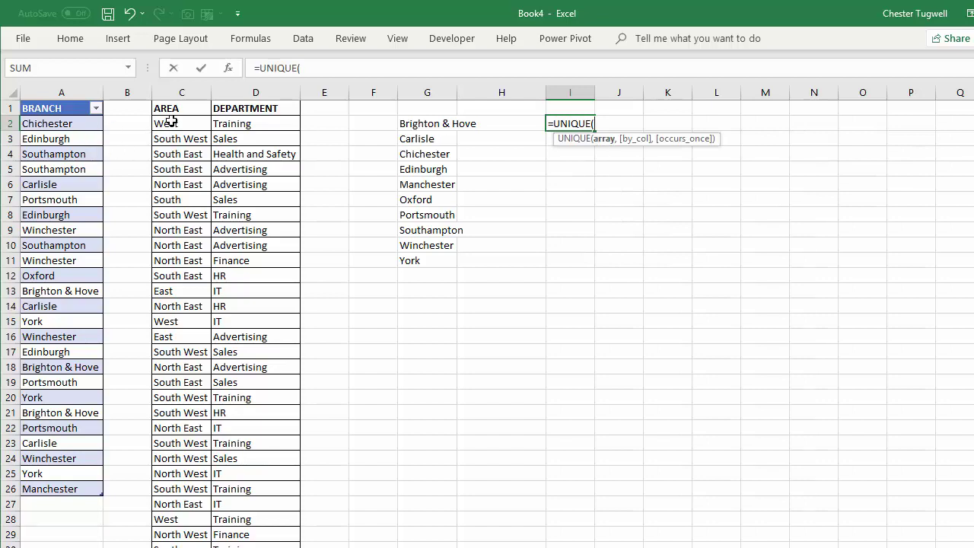
{"action": "left_click_drag", "start_coordinate": [167, 124], "coordinate": [252, 127]}
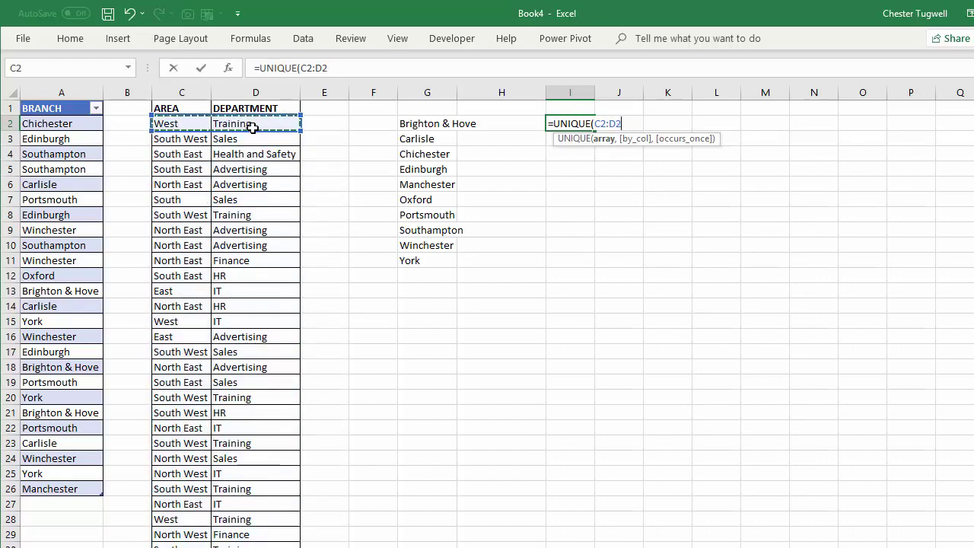
{"action": "key", "text": "ctrl+shift+Down"}
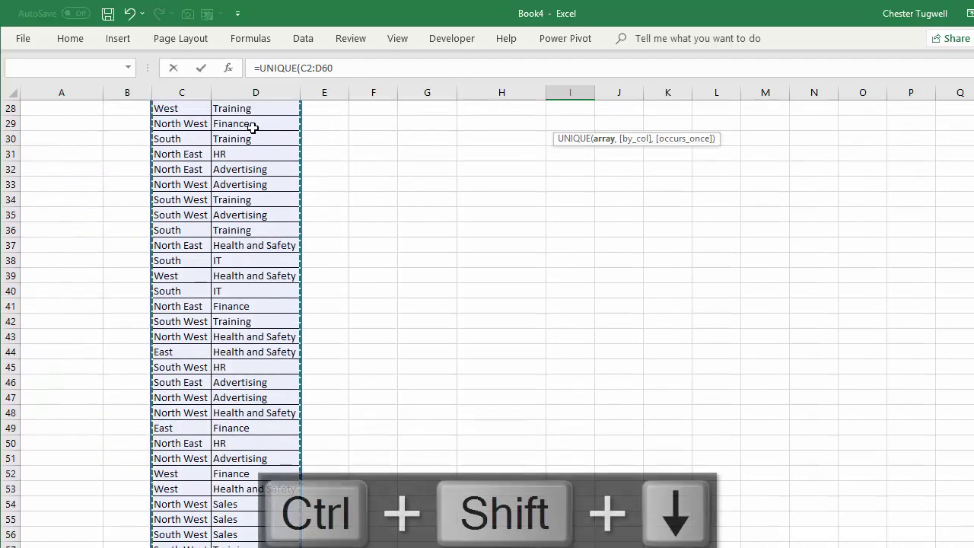
{"action": "key", "text": "ctrl+BackSpace"}
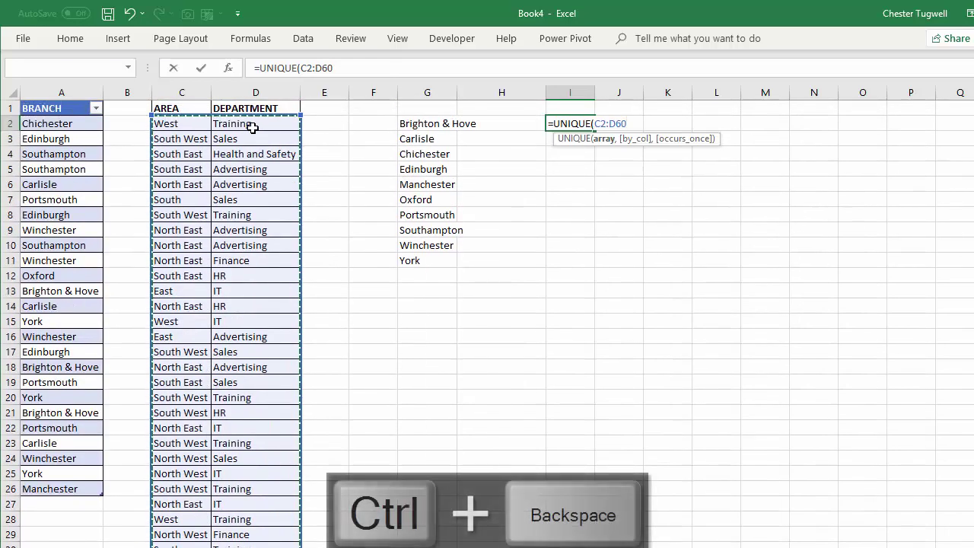
{"action": "type", "text": ", 0,0"}
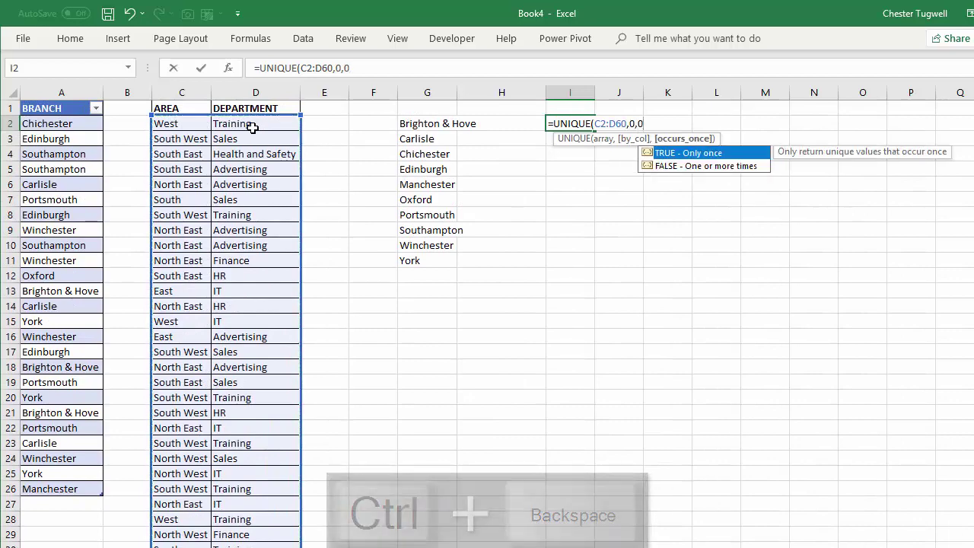
{"action": "type", "text": ")"}
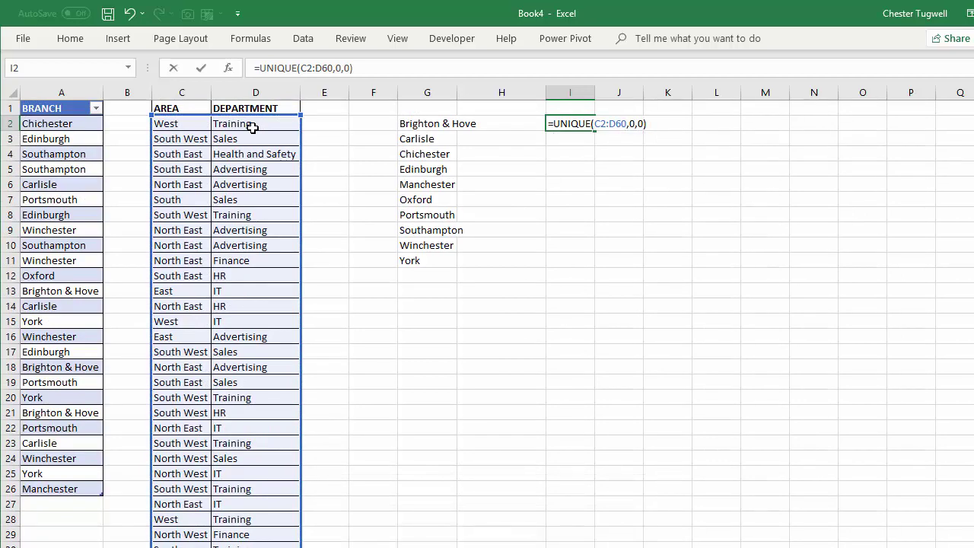
{"action": "key", "text": "Return"}
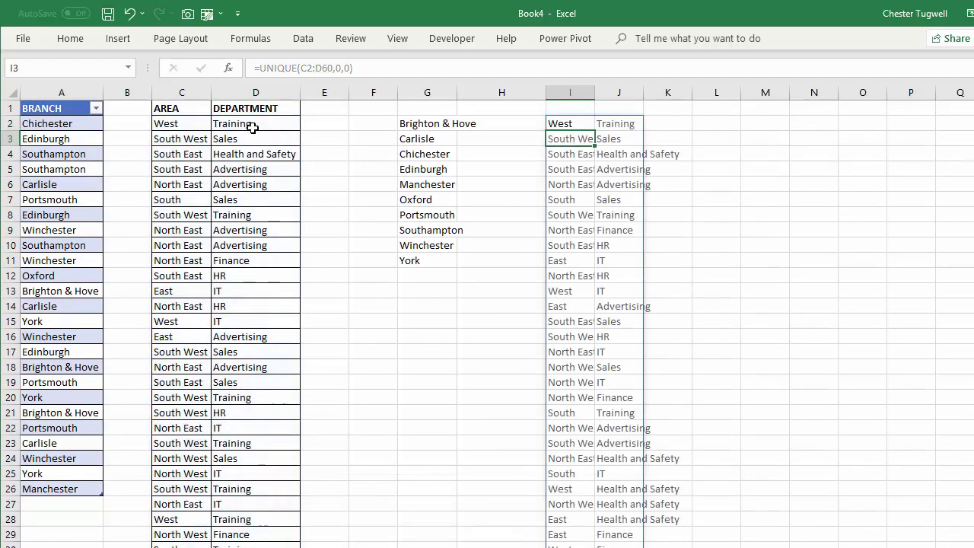
Step: Autofit column I so area names like South West display in full
{"action": "double_click", "coordinate": [599, 92]}
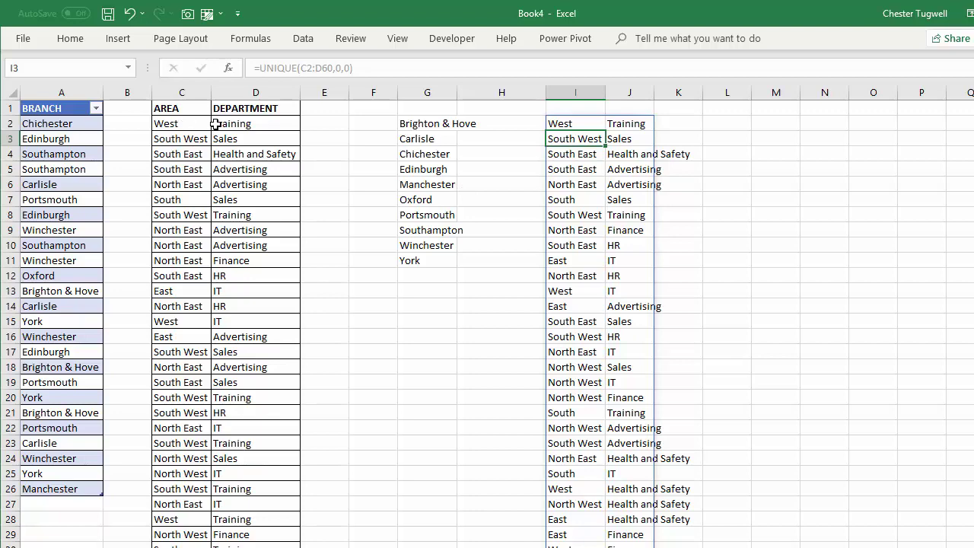
{"action": "left_click", "coordinate": [299, 40]}
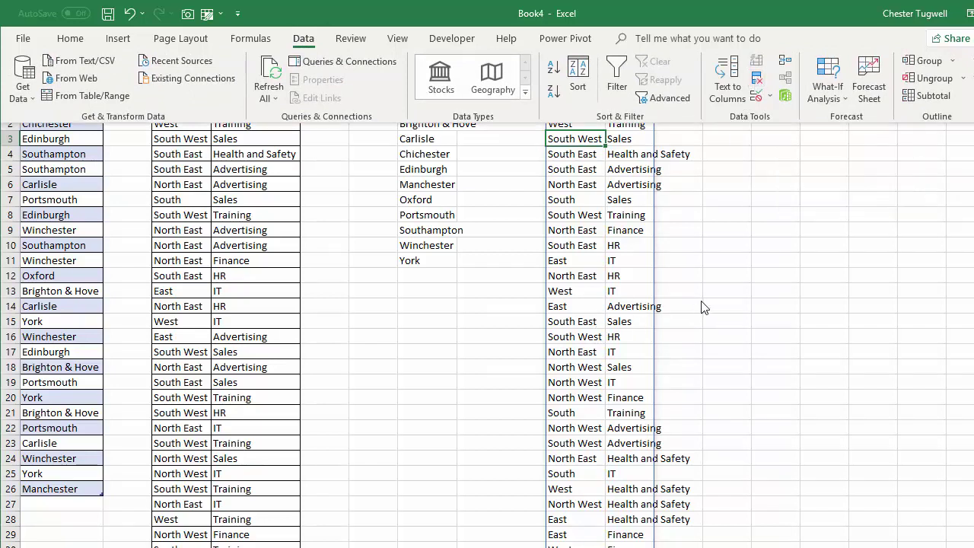
{"action": "left_click", "coordinate": [608, 236]}
Step: Review the spilled DEPARTMENT values, the sorted branch list in G, and the I2 formula
{"action": "left_click", "coordinate": [611, 242]}
{"action": "left_click", "coordinate": [575, 125]}
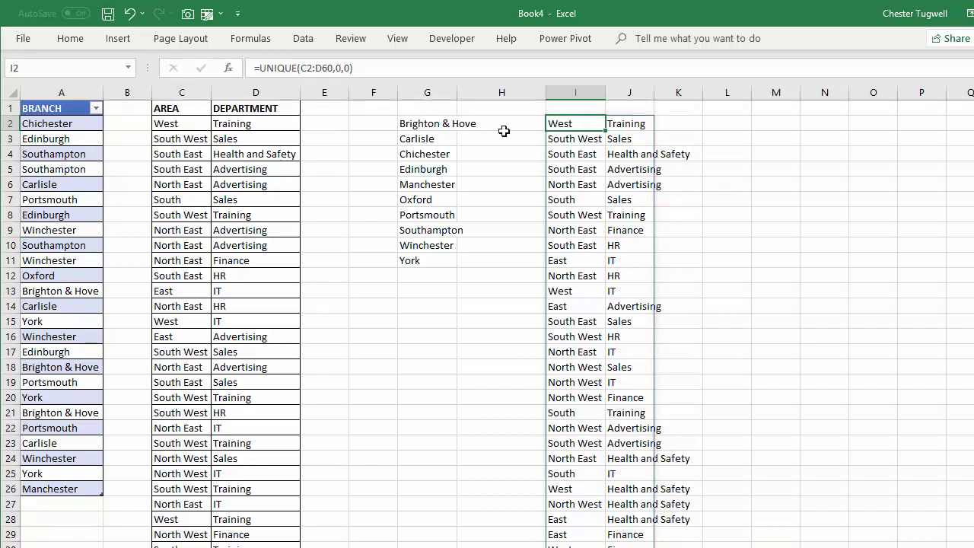
{"action": "left_click_drag", "start_coordinate": [406, 122], "coordinate": [414, 220]}
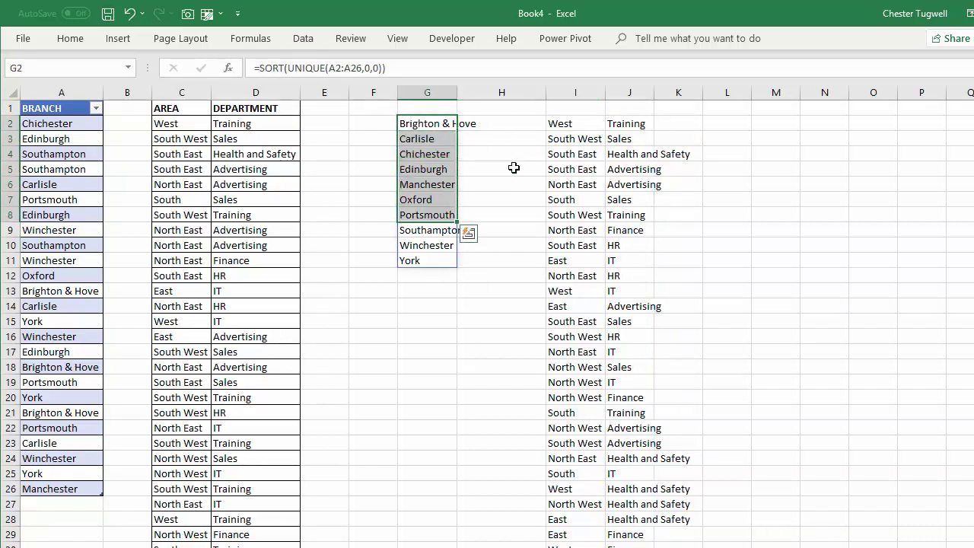
{"action": "left_click", "coordinate": [564, 125]}
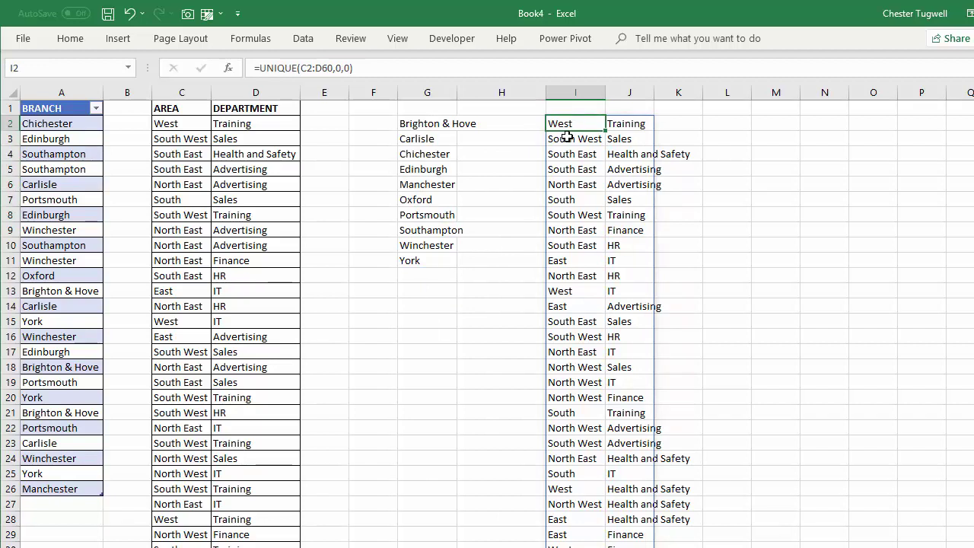